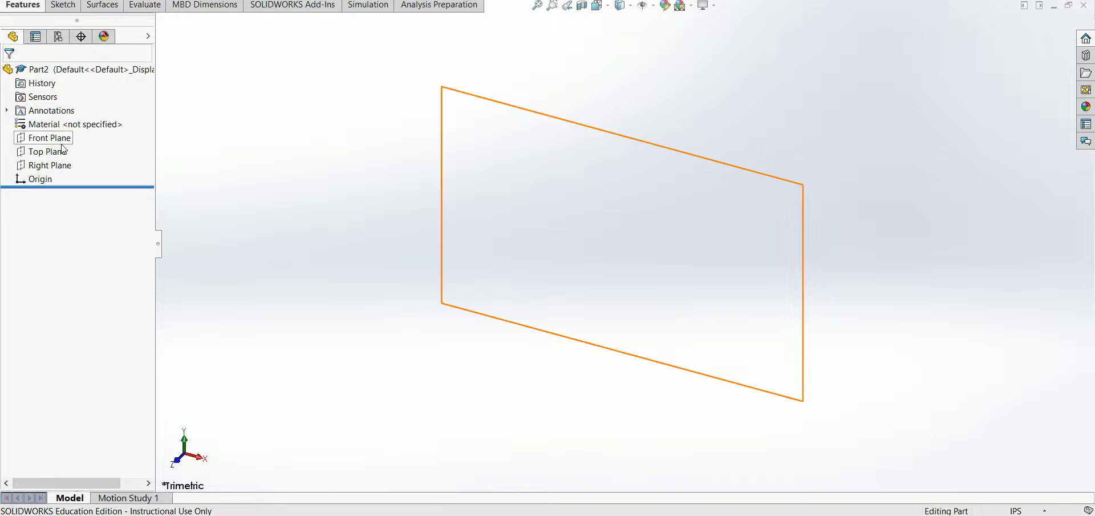
# Sketch a circle centred at the origin on Top Plane and extrude it 0.10in into a disc.
pyautogui.click(60, 151)
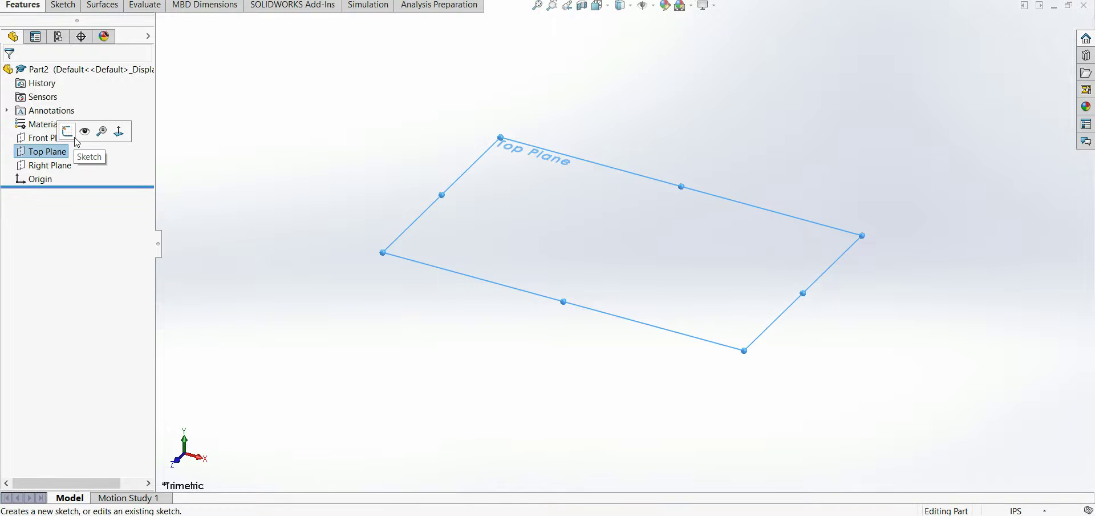
pyautogui.click(77, 142)
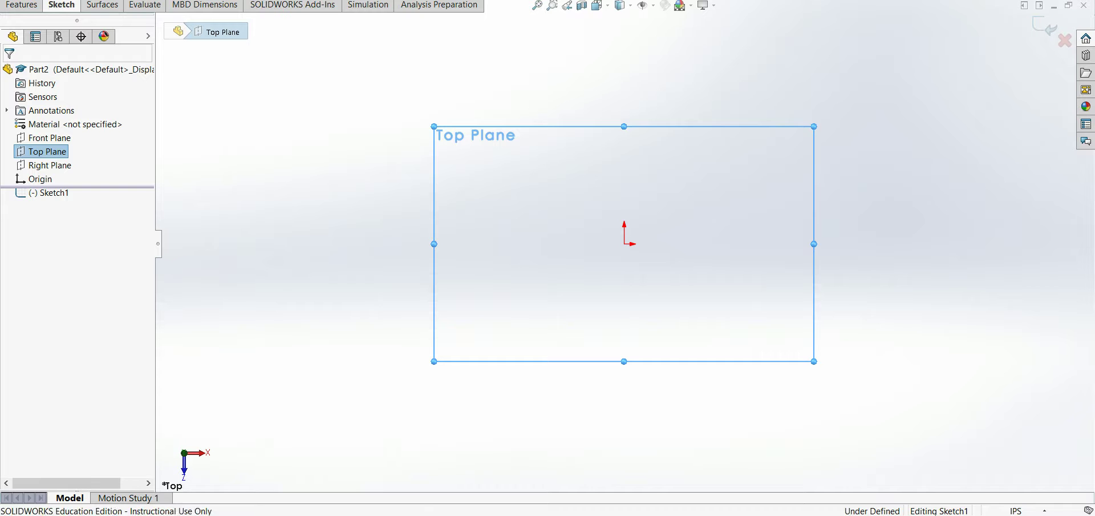
pyautogui.press('c')
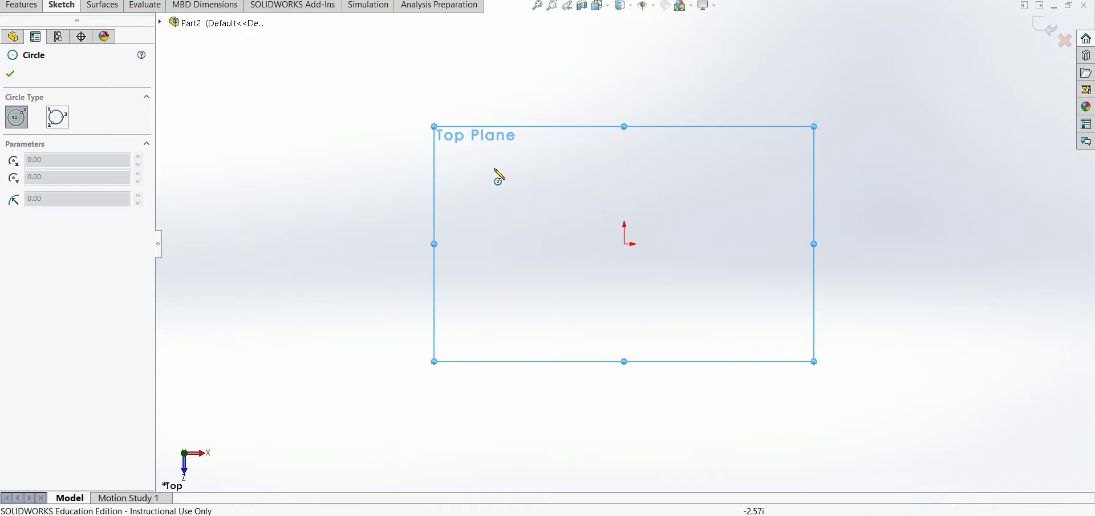
pyautogui.click(625, 244)
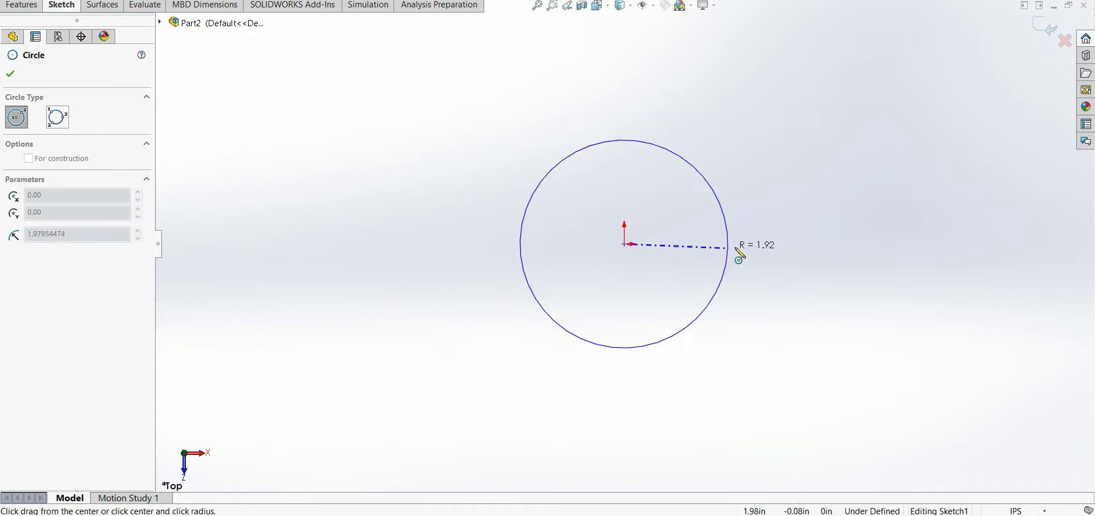
pyautogui.click(756, 244)
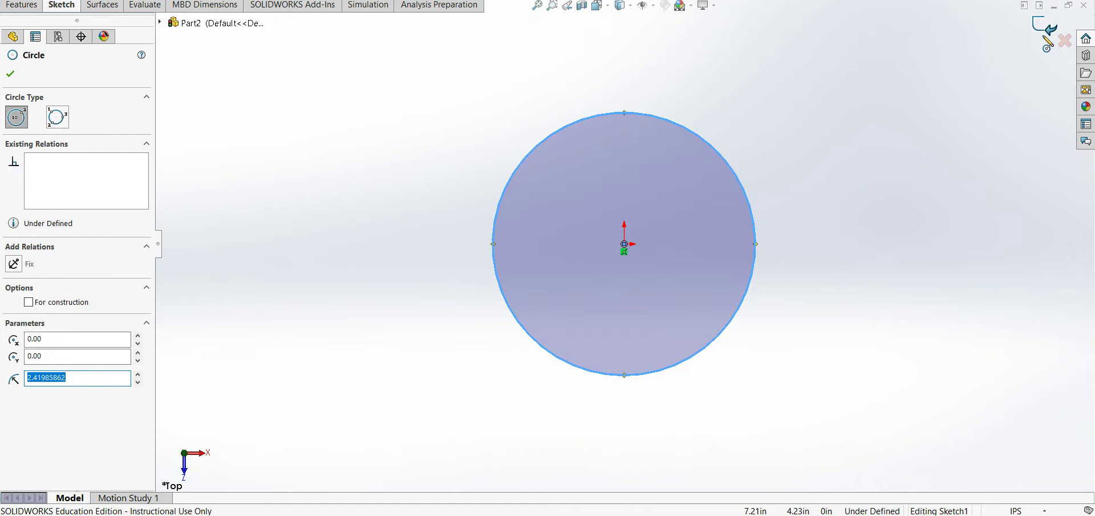
pyautogui.click(1045, 26)
pyautogui.moveTo(821, 304); pyautogui.dragTo(819, 175, button='middle')
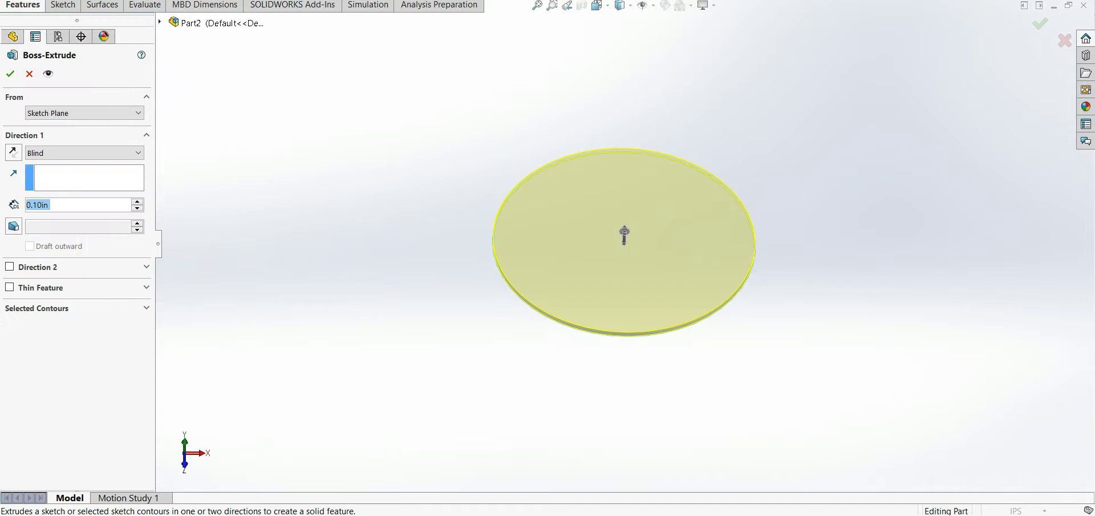
pyautogui.click(6, 75)
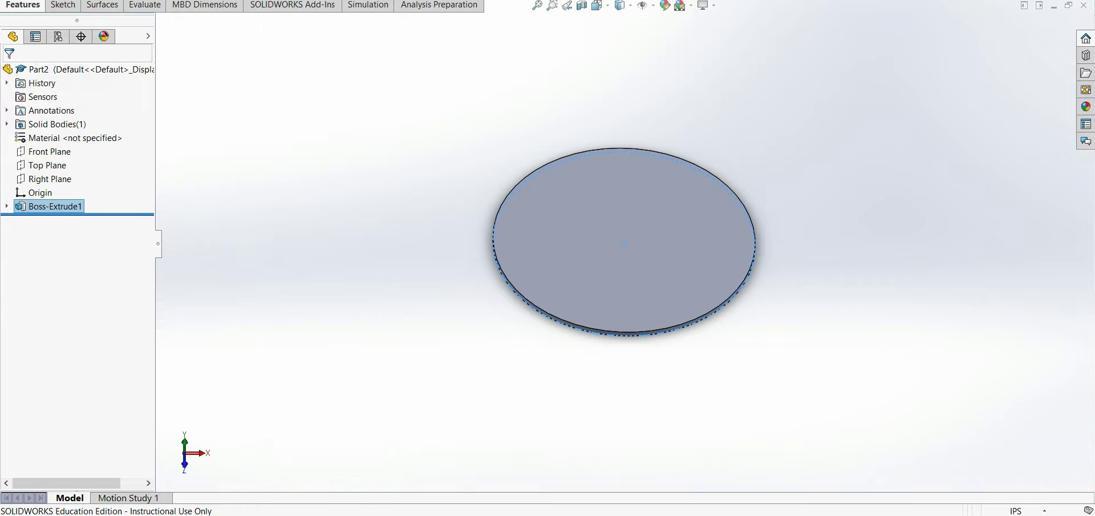
# Switch the document units from IPS to MMGS (millimetre, gram, second) in Document Properties.
pyautogui.hotkey('alt', 'w')
pyautogui.press('Left')
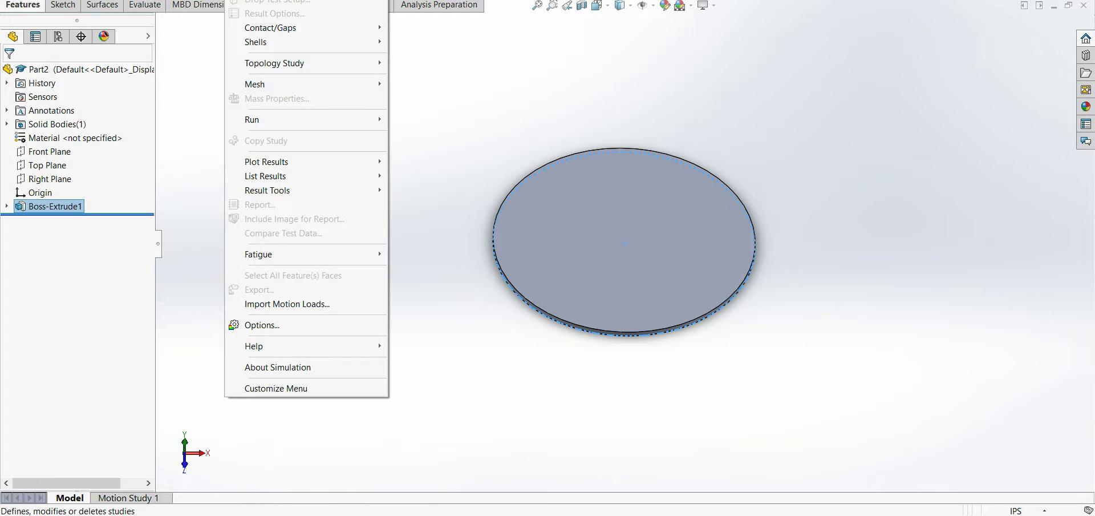
pyautogui.press('Left')
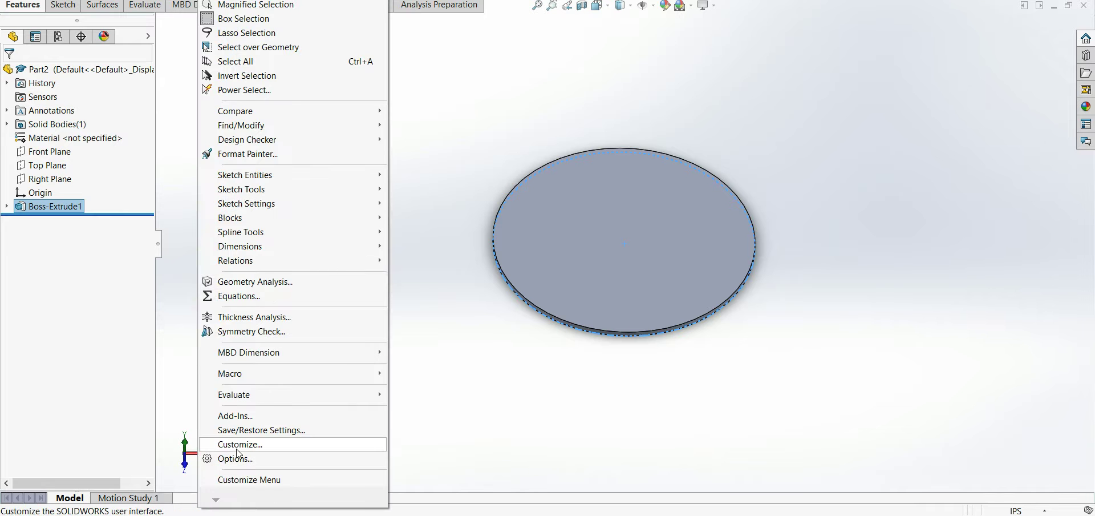
pyautogui.click(232, 458)
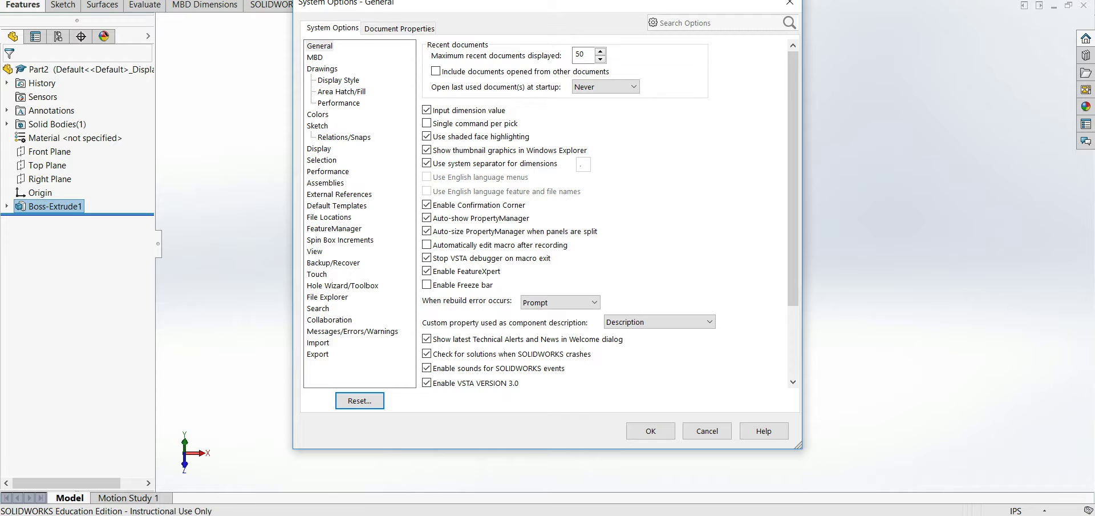
pyautogui.click(374, 31)
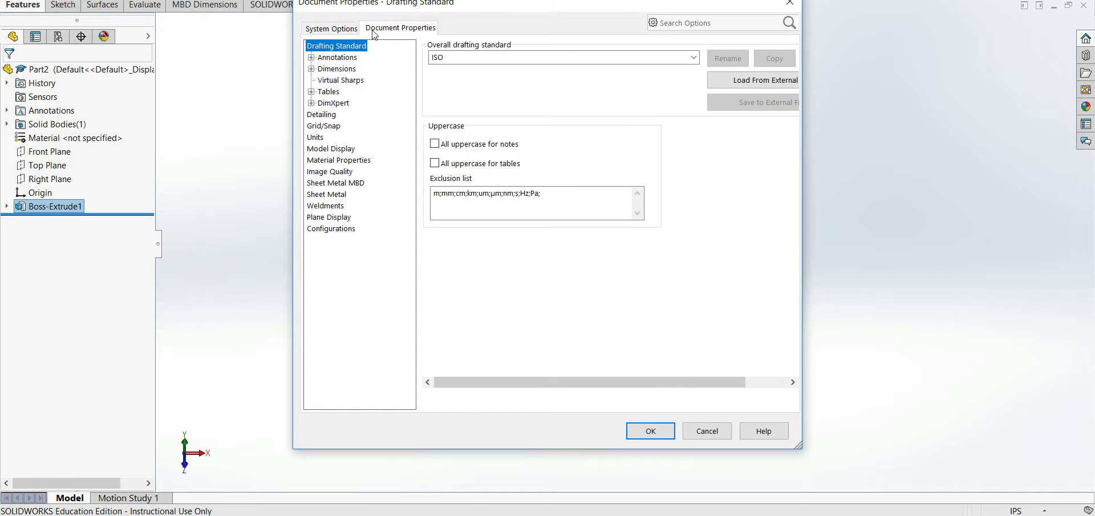
pyautogui.click(316, 138)
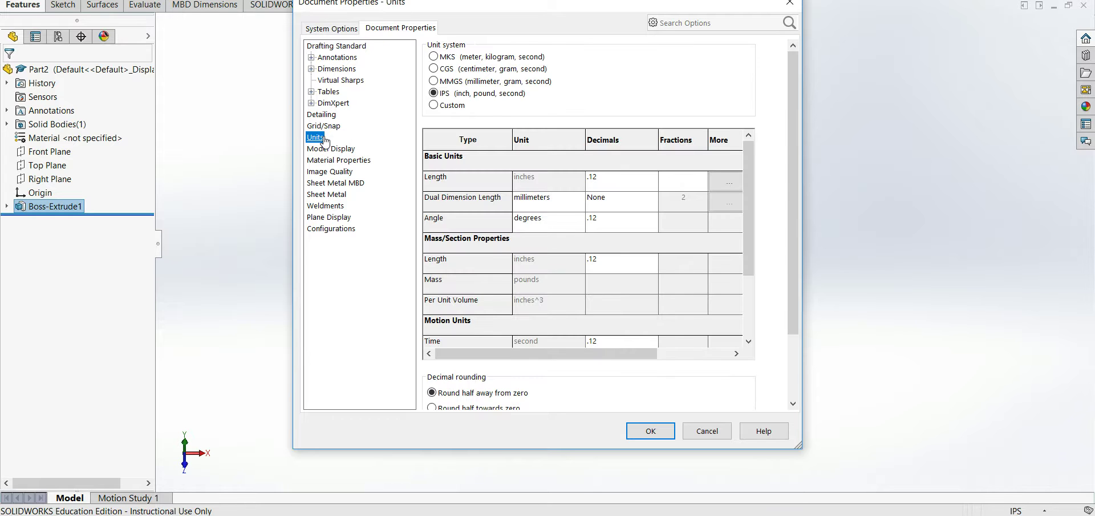
pyautogui.click(482, 86)
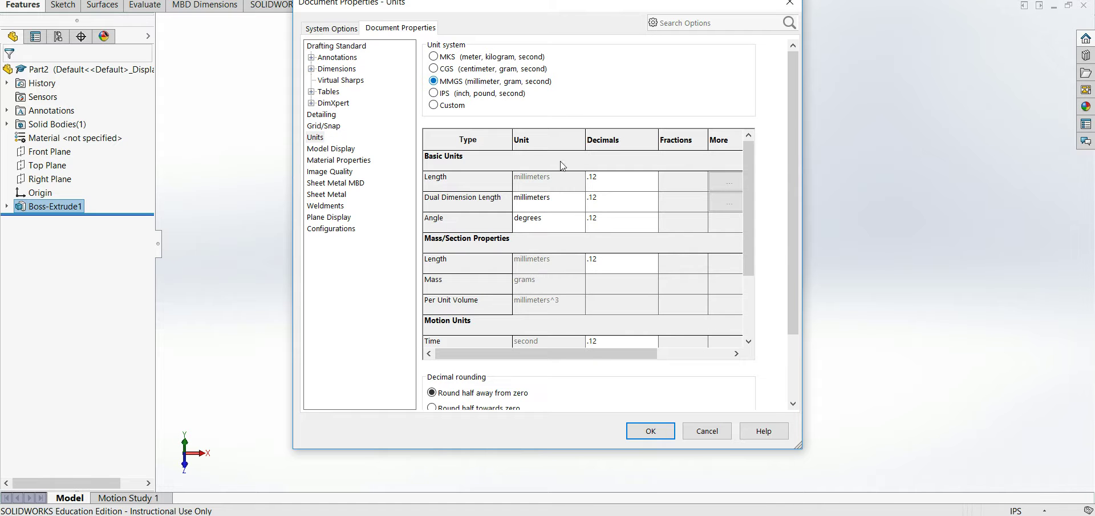
pyautogui.click(665, 433)
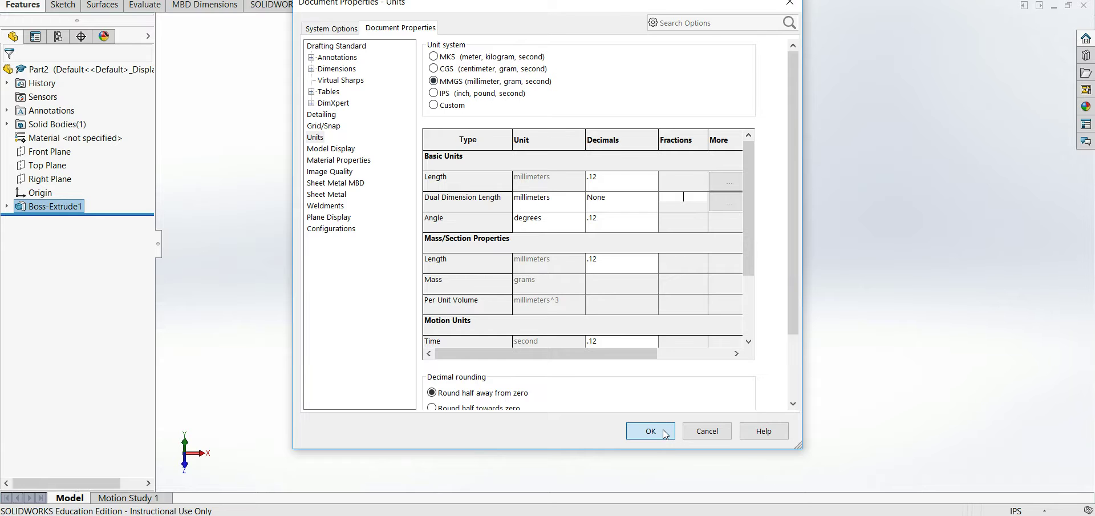
pyautogui.click(665, 432)
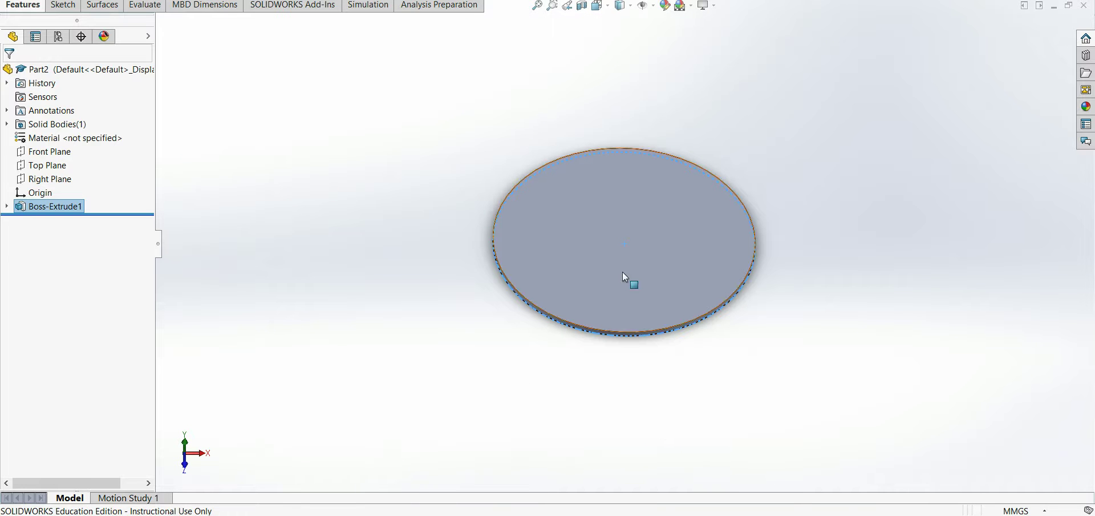
# Add the sketch text 'waterproof' on the disc's top face, placed near its upper left.
pyautogui.click(623, 191)
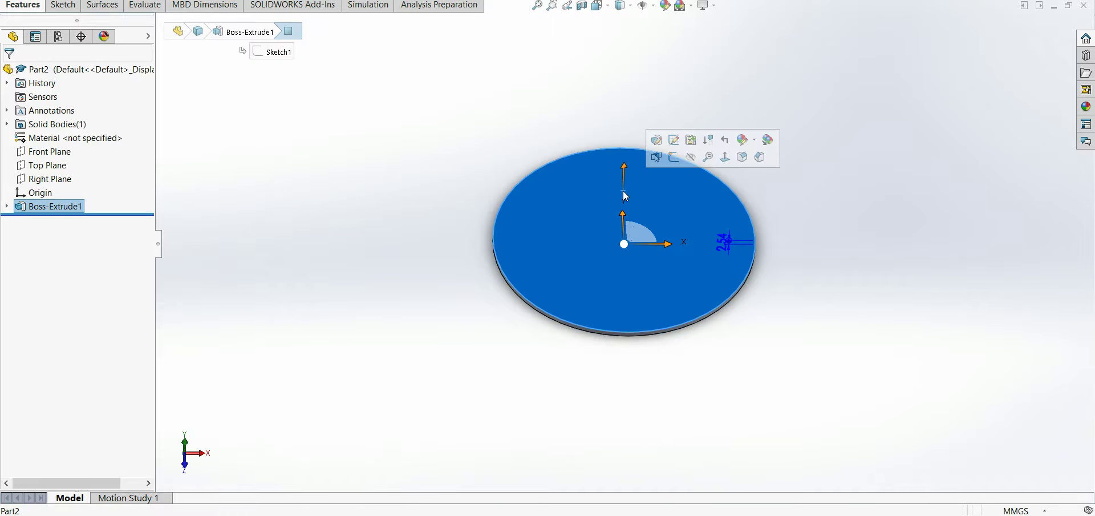
pyautogui.click(674, 157)
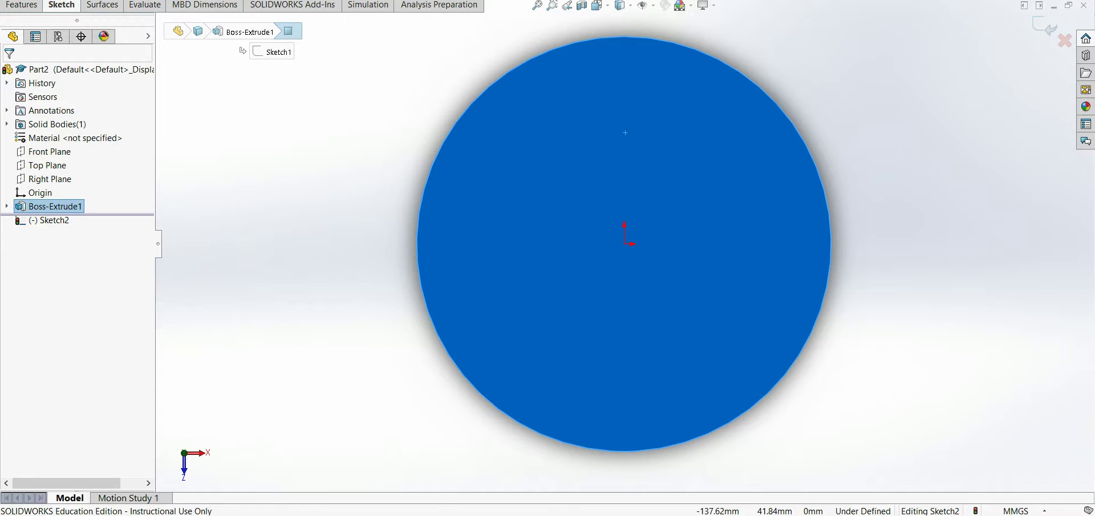
pyautogui.press('t')
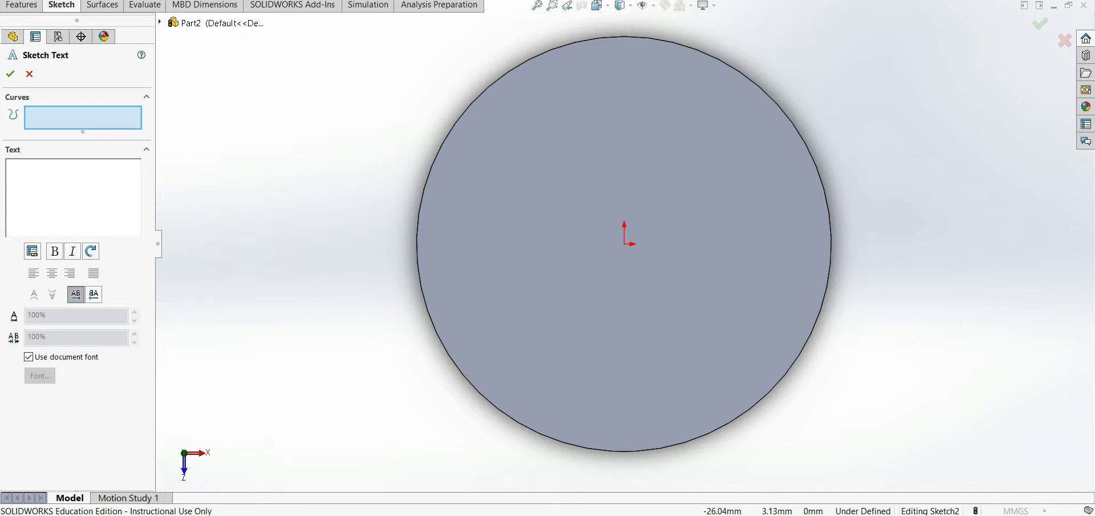
pyautogui.click(79, 214)
pyautogui.write('waterproof')
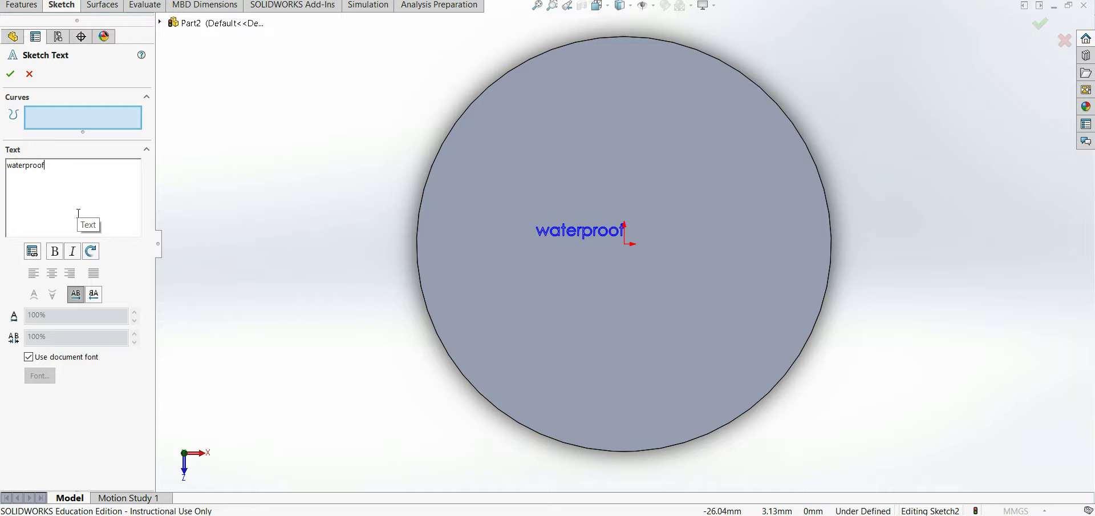
pyautogui.click(595, 293)
pyautogui.click(594, 345)
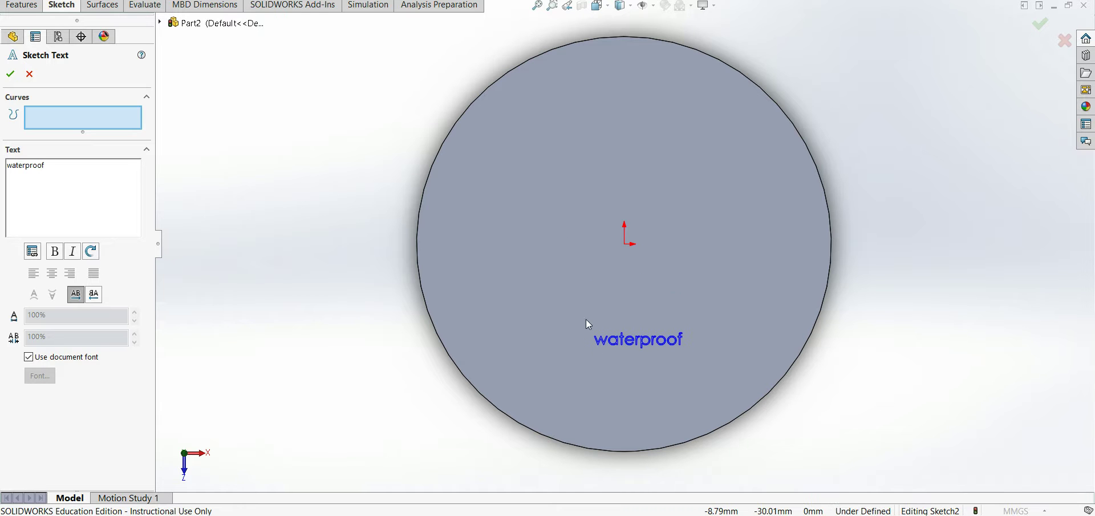
pyautogui.click(534, 154)
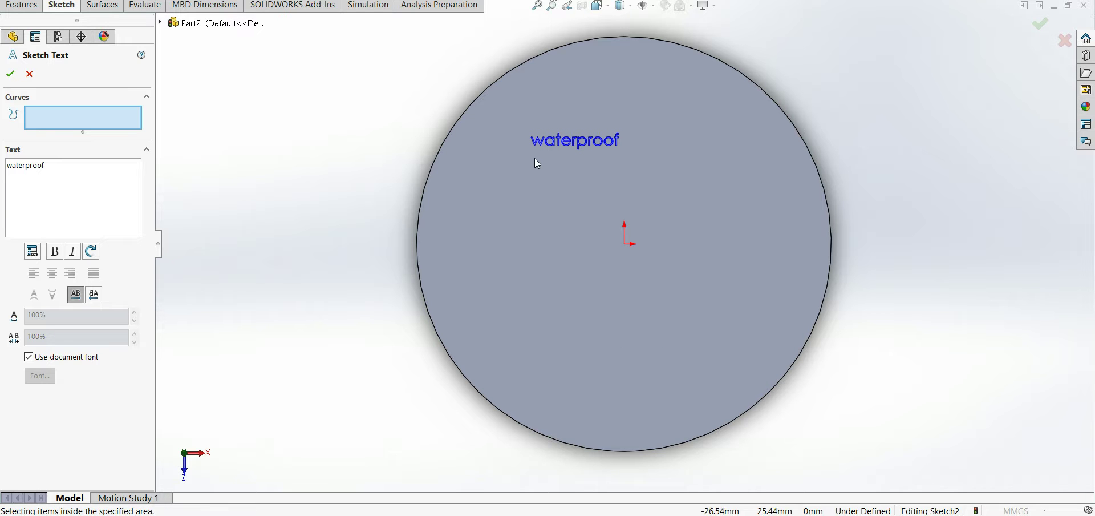
pyautogui.click(31, 76)
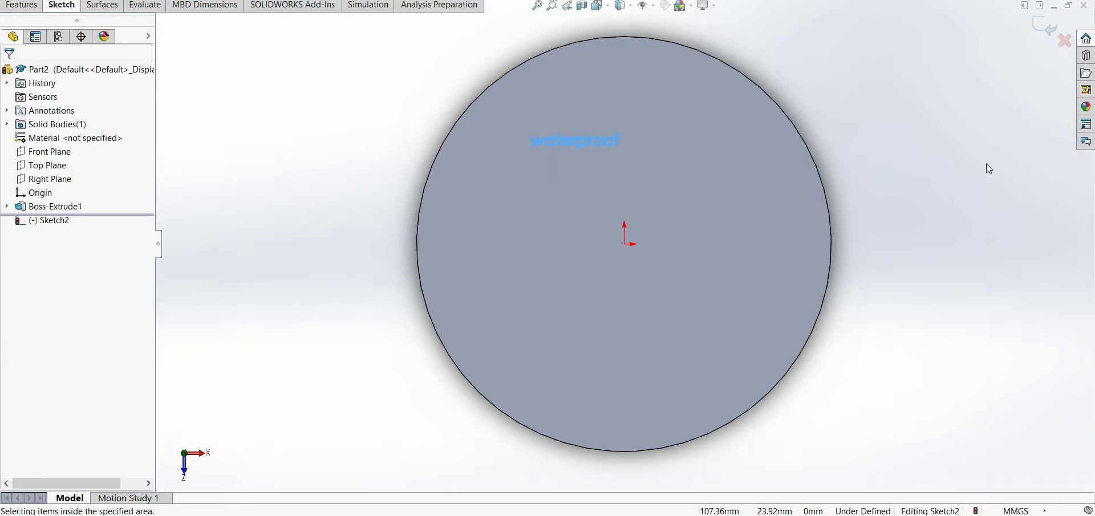
# Exit the 'waterproof' sketch, view it Normal To, and select it for cutting.
pyautogui.click(1046, 26)
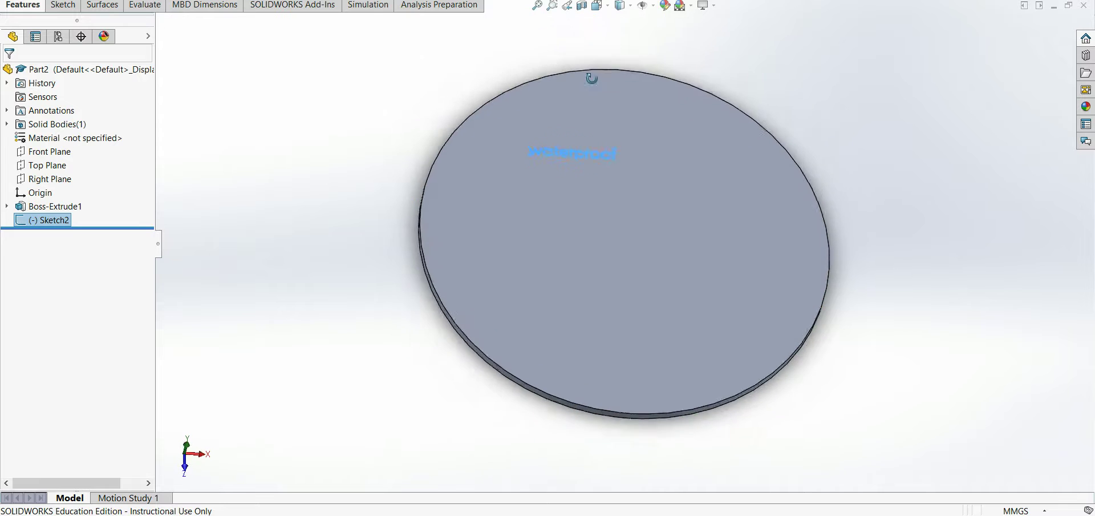
pyautogui.moveTo(580, 189); pyautogui.dragTo(627, 142, button='middle')
pyautogui.scroll(3, 560, 162)
pyautogui.scroll(-3, 626, 207)
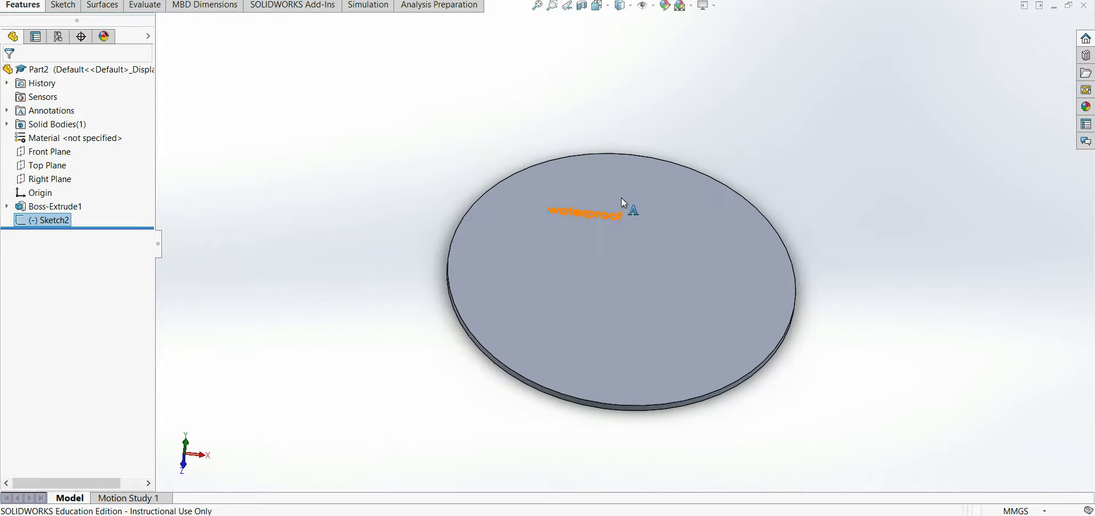
pyautogui.hotkey('ctrl', '8')
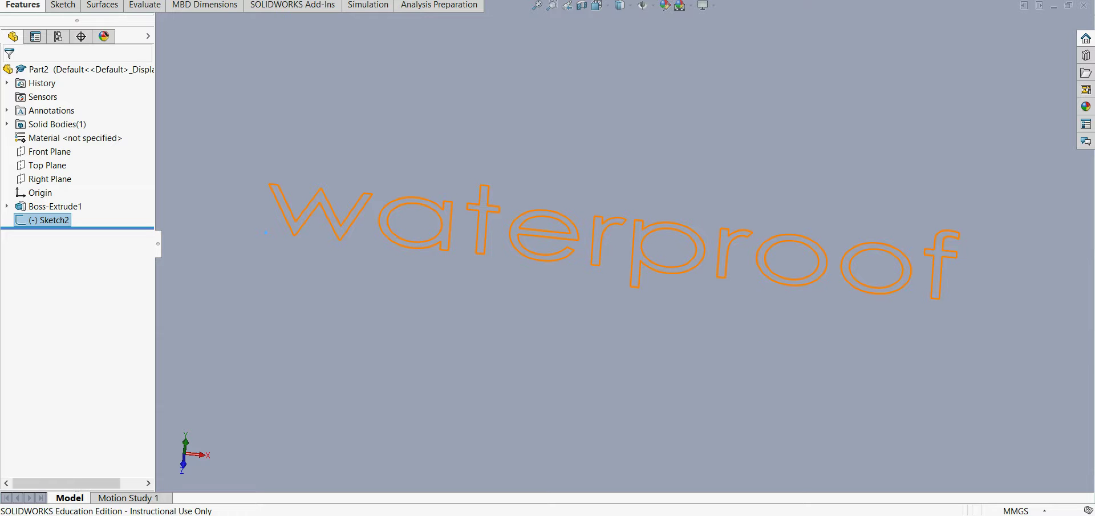
pyautogui.click(484, 223)
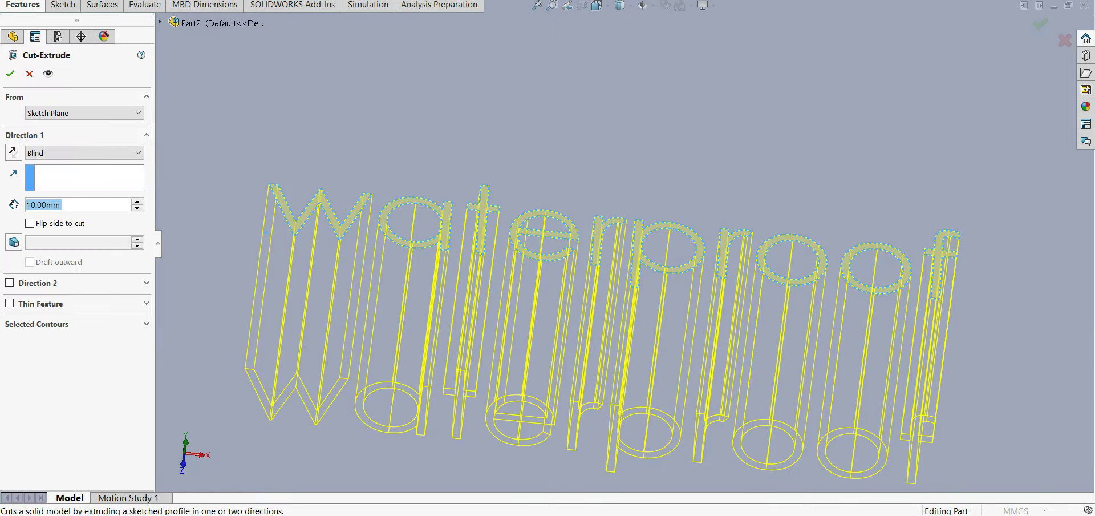
pyautogui.write('1')
pyautogui.press('Return')
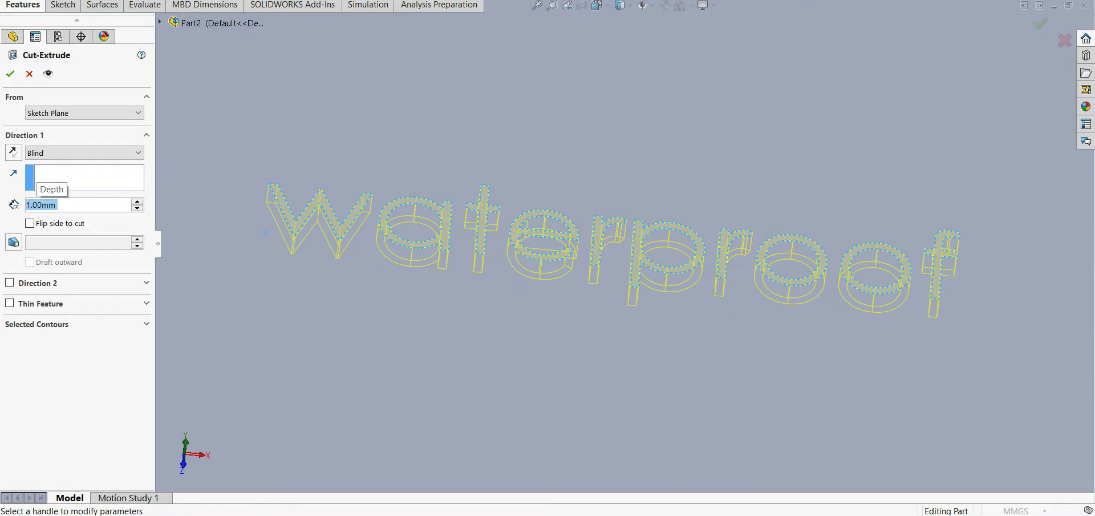
pyautogui.click(10, 74)
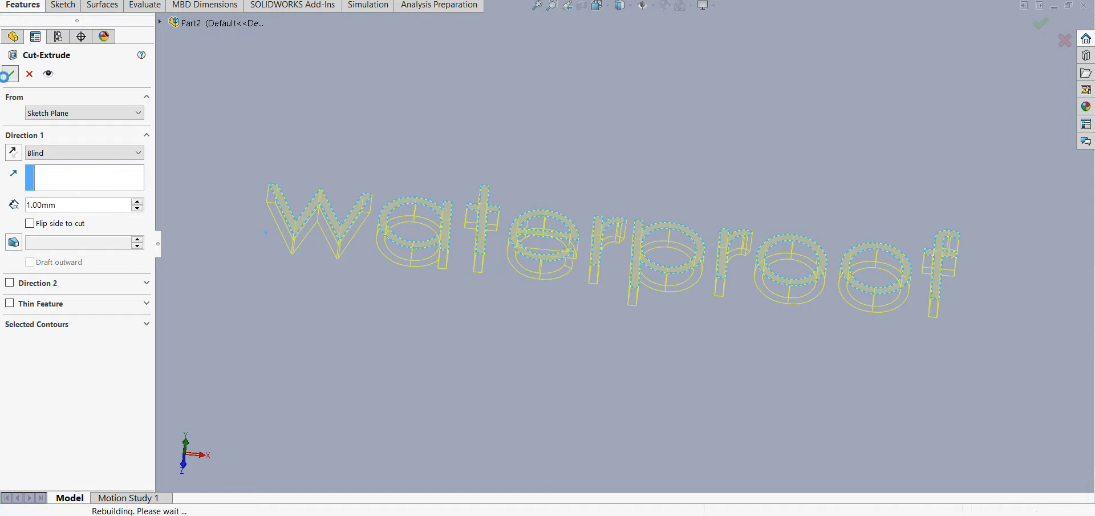
pyautogui.scroll(-2, 700, 170)
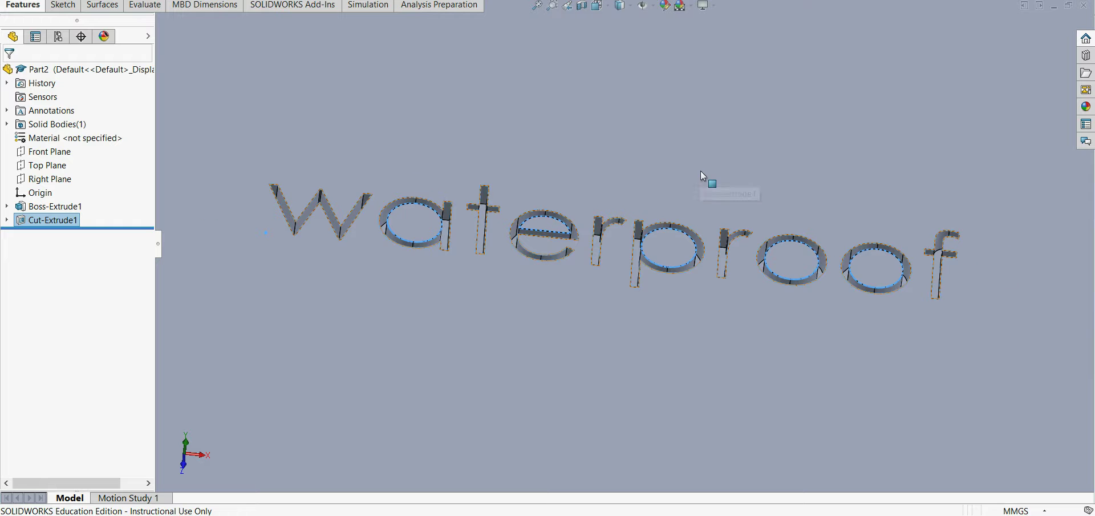
pyautogui.scroll(3, 706, 187)
pyautogui.scroll(3, 706, 187)
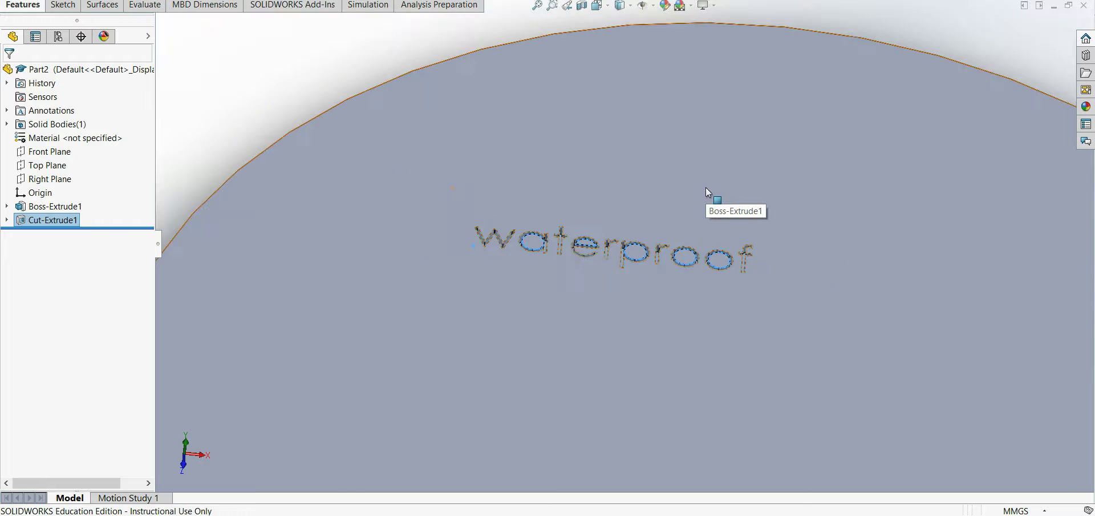
pyautogui.scroll(3, 706, 188)
pyautogui.click(785, 333)
# In a new top-face sketch, draw a wavy spline below 'waterproof' and make it construction geometry.
pyautogui.click(835, 300)
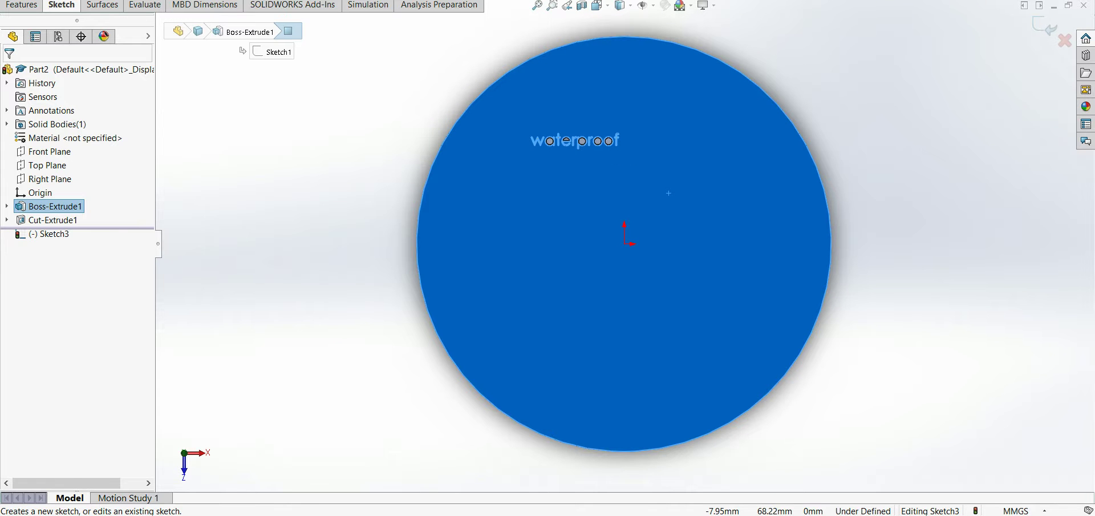
pyautogui.click(592, 244)
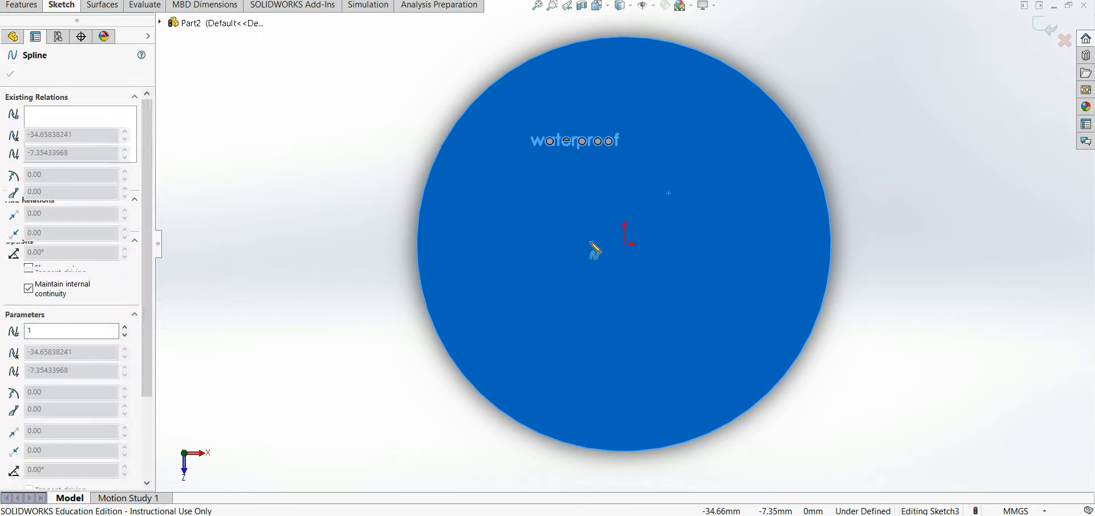
pyautogui.click(598, 252)
pyautogui.click(672, 293)
pyautogui.click(790, 271)
pyautogui.doubleClick(798, 258)
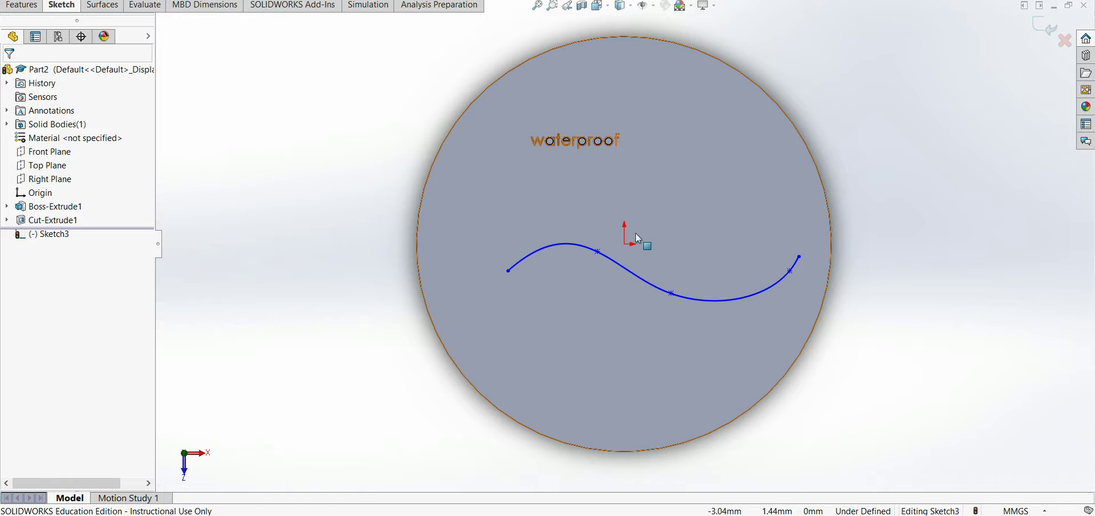
pyautogui.click(622, 266)
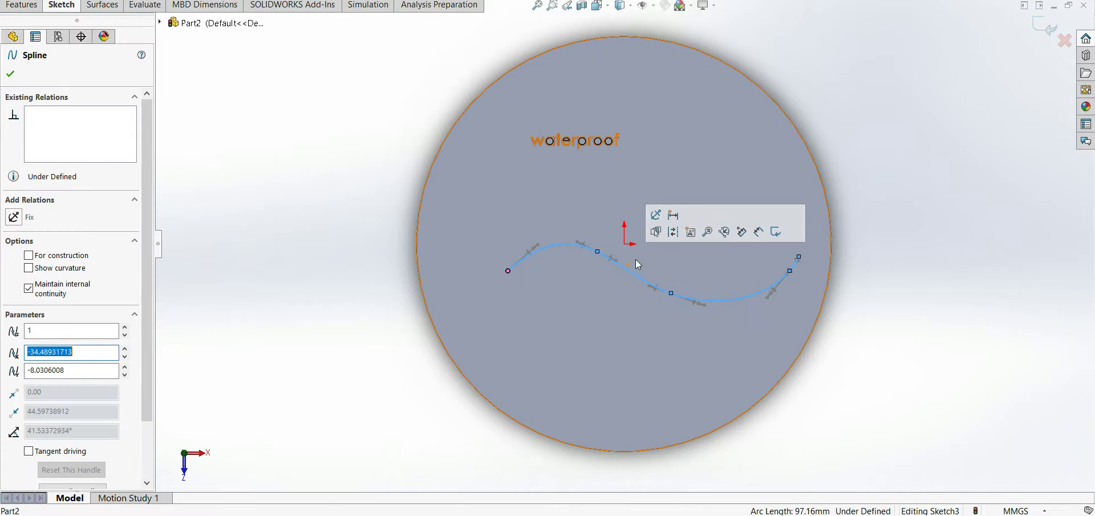
pyautogui.click(672, 235)
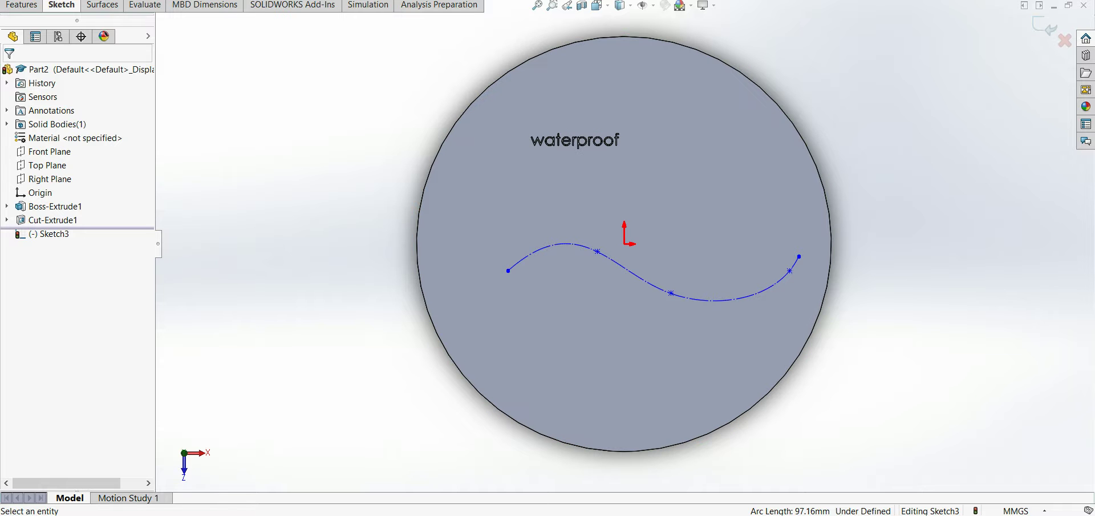
# Add sketch text 'Made in Hong Kong' that follows Spline1.
pyautogui.click(306, 28)
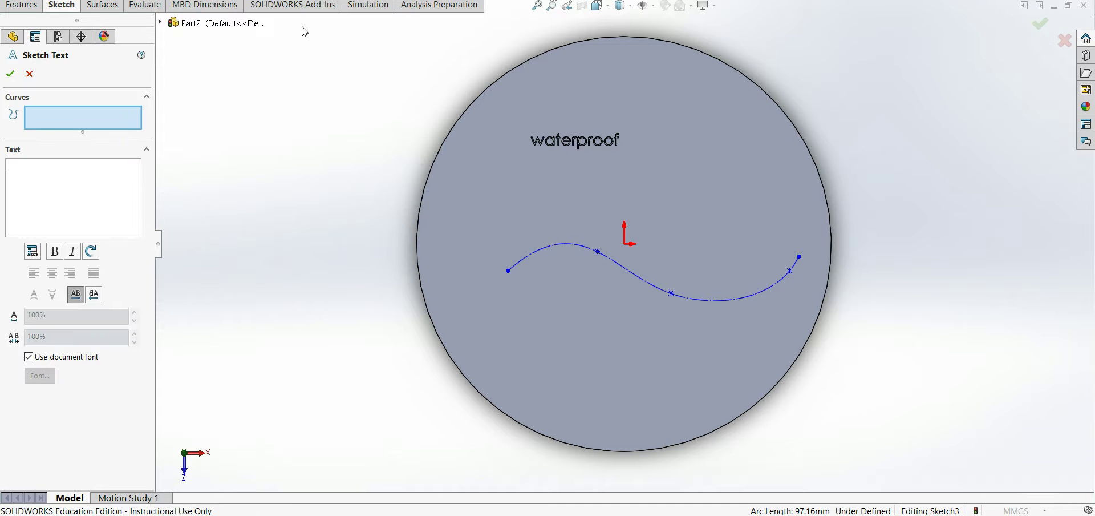
pyautogui.click(572, 242)
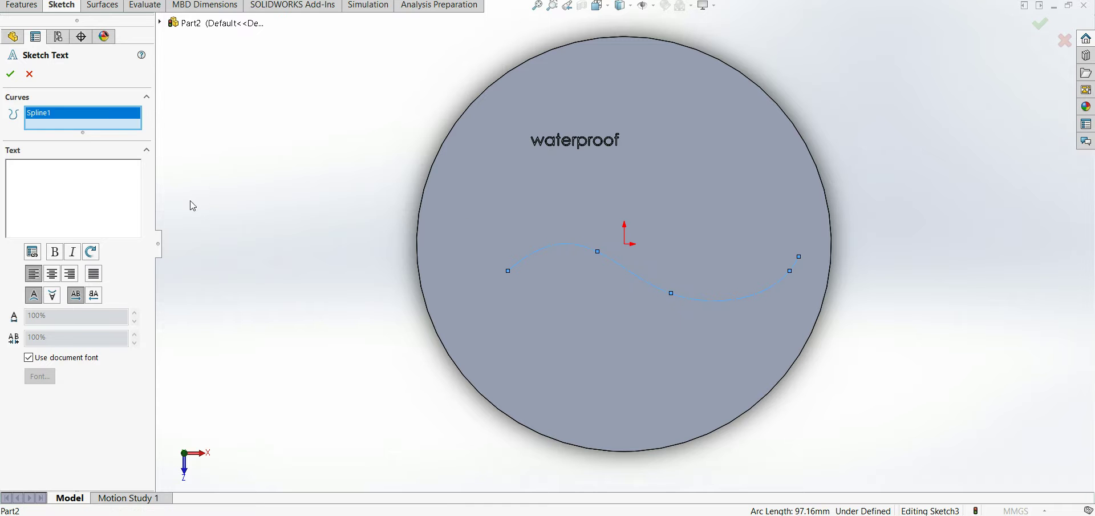
pyautogui.write('Made ')
pyautogui.write('in H')
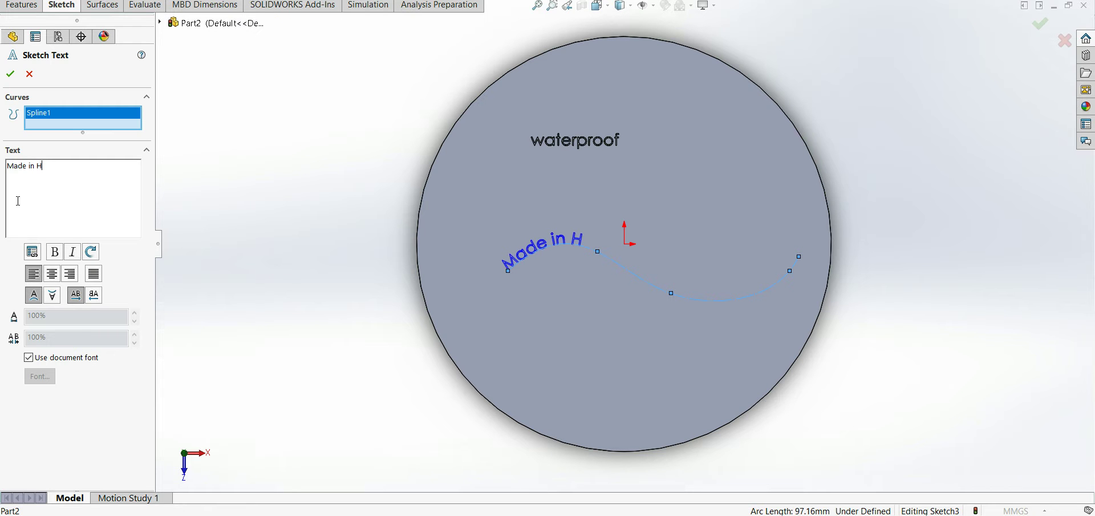
pyautogui.write('ong Kong')
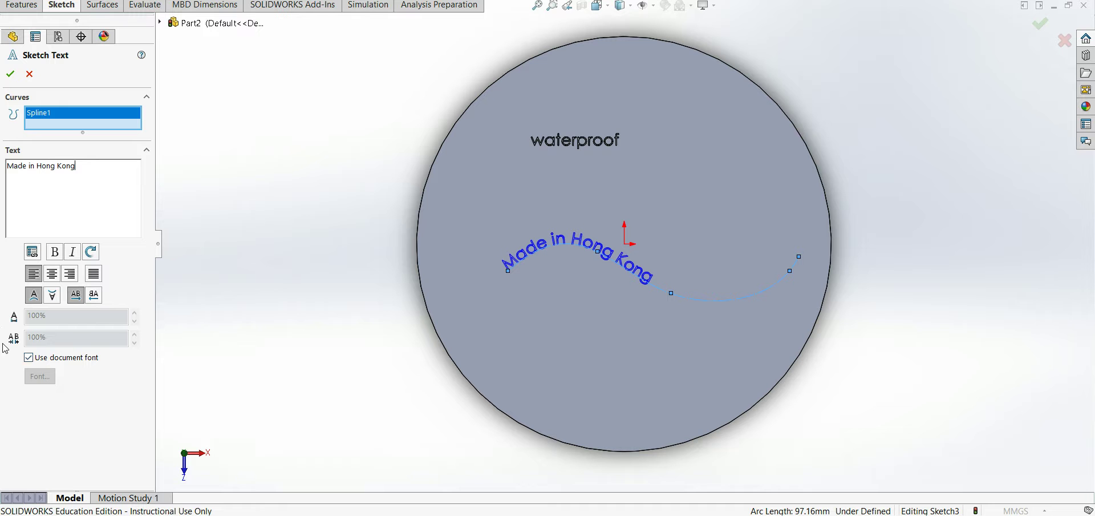
# Turn off the document font and set the curved text to bold ZWAdobeF.
pyautogui.click(29, 358)
pyautogui.click(40, 376)
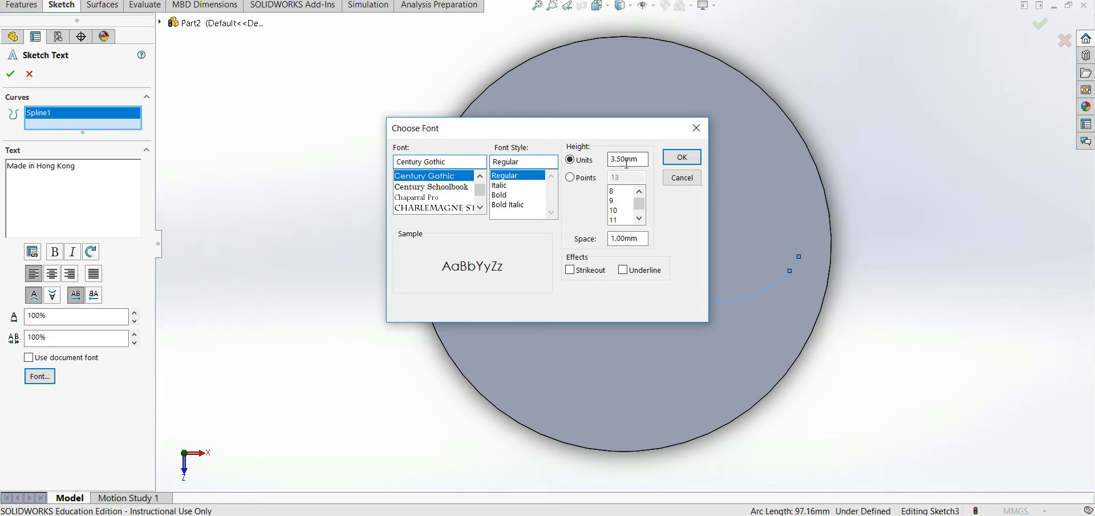
pyautogui.moveTo(480, 188); pyautogui.dragTo(480, 206)
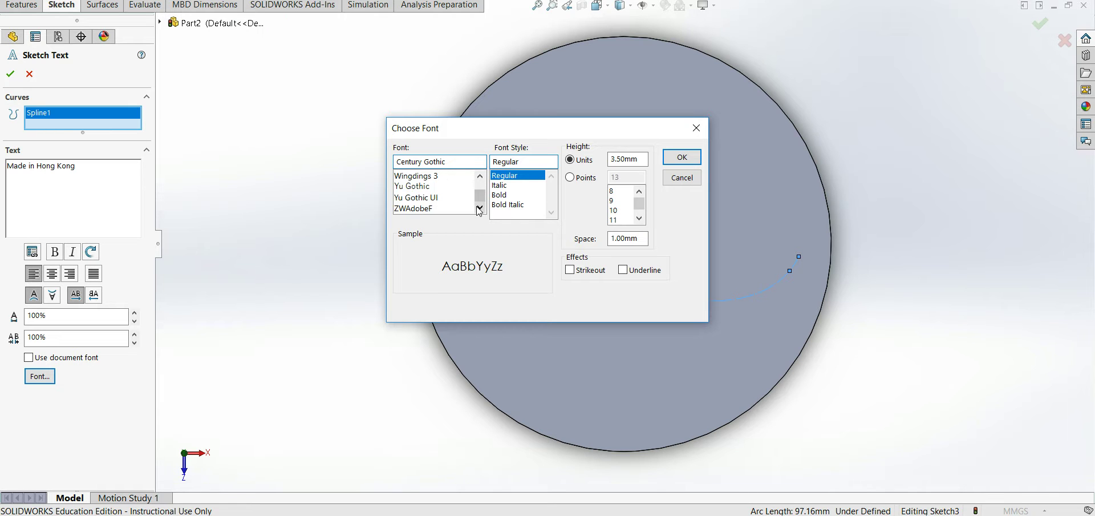
pyautogui.click(461, 209)
pyautogui.click(515, 195)
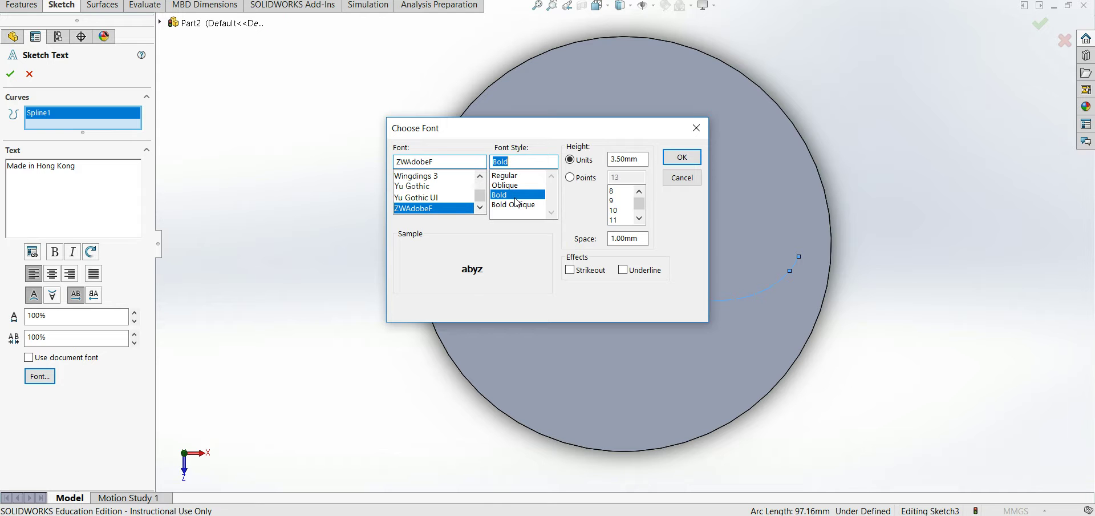
pyautogui.click(682, 157)
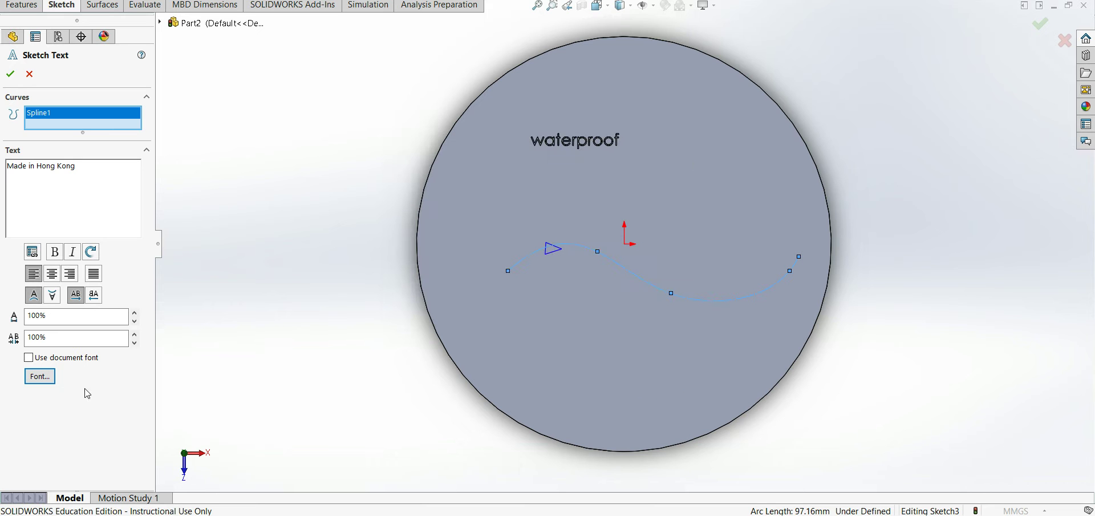
pyautogui.click(45, 377)
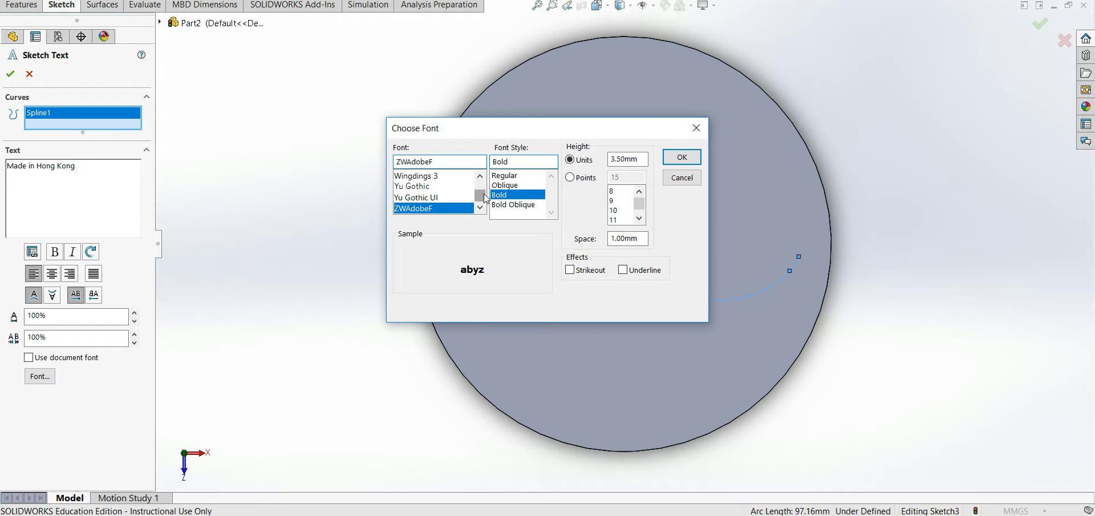
pyautogui.moveTo(480, 196); pyautogui.dragTo(480, 181)
pyautogui.click(433, 200)
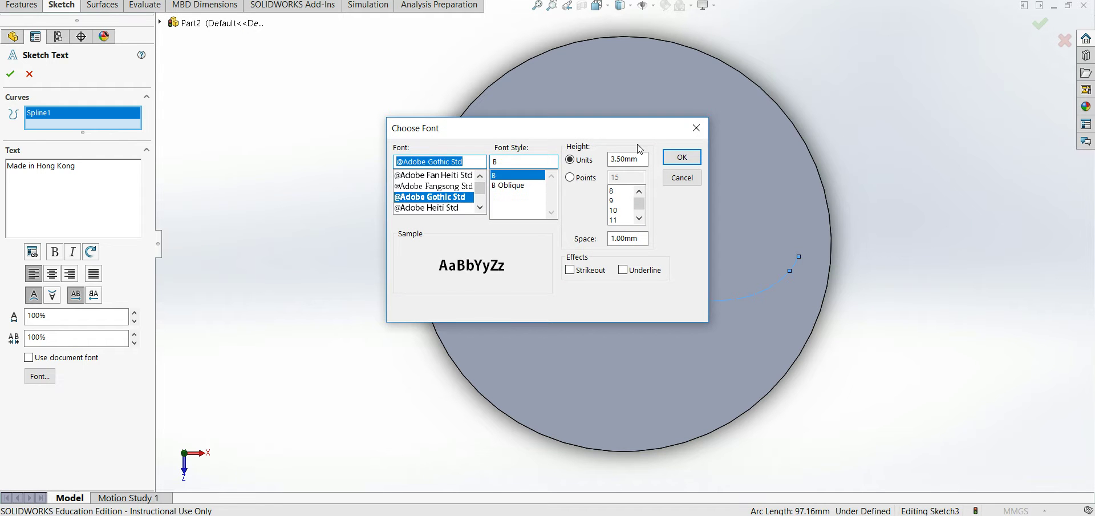
pyautogui.click(676, 158)
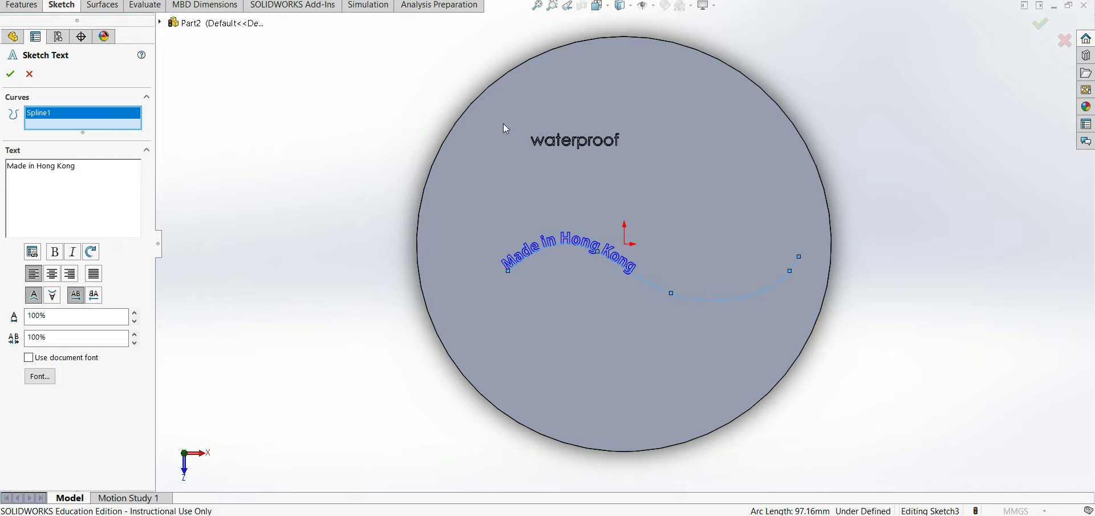
# Accept the curved 'Made in Hong Kong' text and close Sketch3.
pyautogui.click(1042, 24)
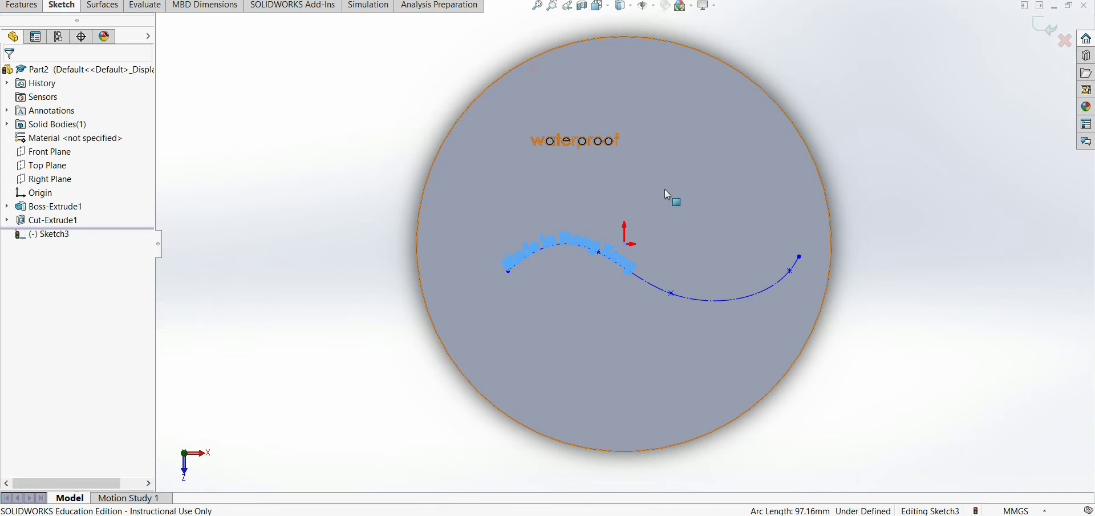
pyautogui.moveTo(685, 226); pyautogui.dragTo(675, 118, button='middle')
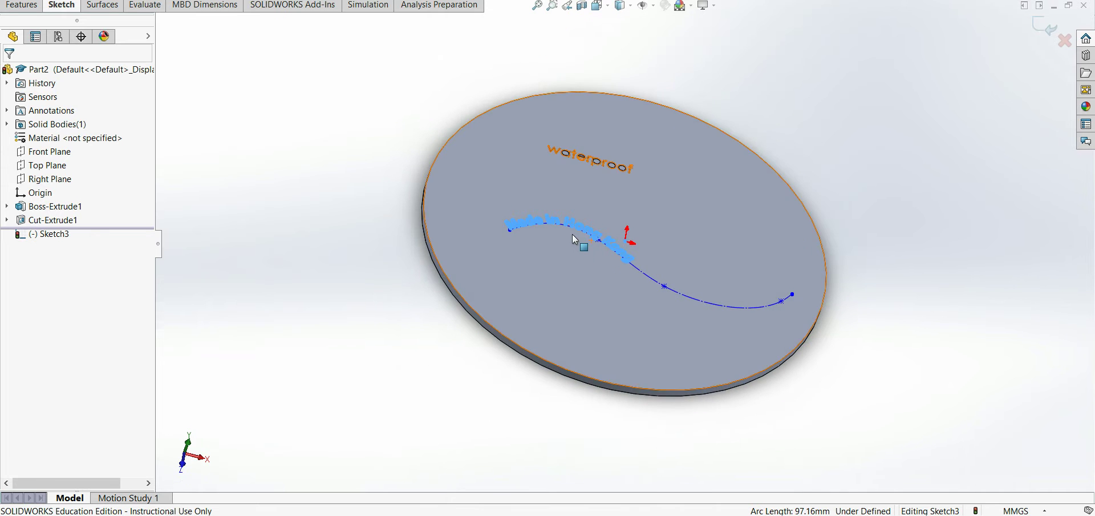
pyautogui.hotkey('ctrl', '8')
pyautogui.scroll(-5, 573, 231)
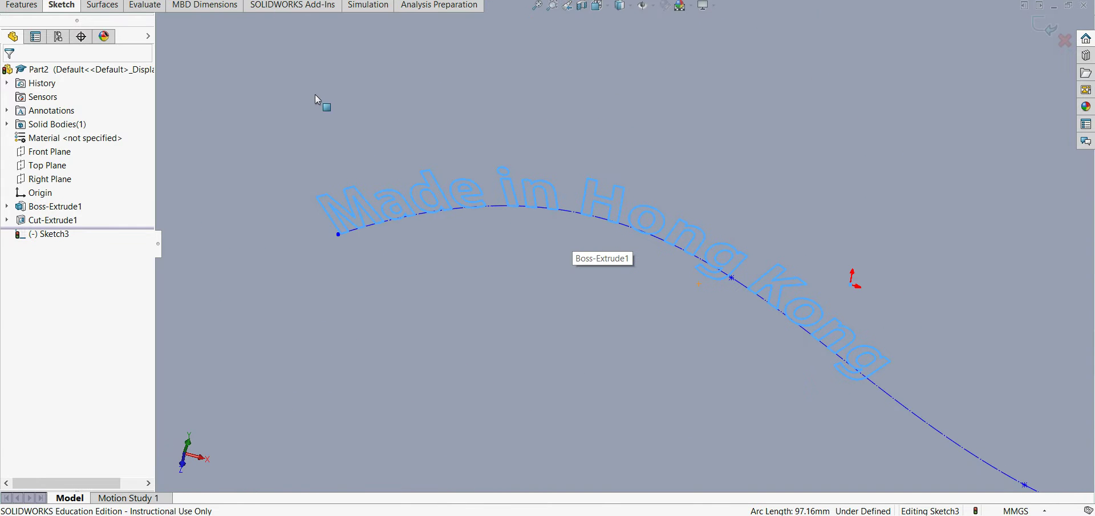
pyautogui.click(1035, 19)
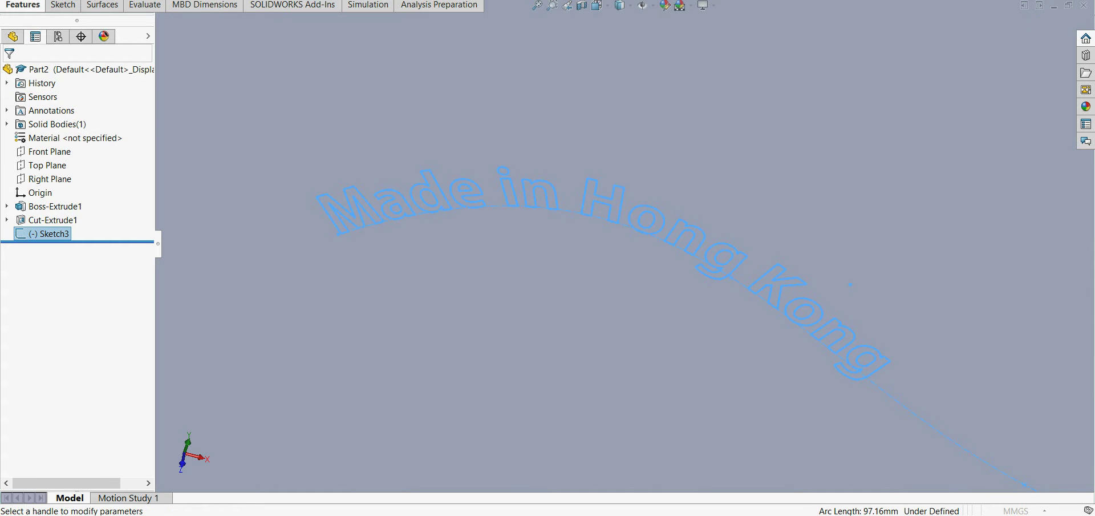
# Extrude Sketch3 1.00 mm Blind to raise the 'Made in Hong Kong' lettering, then orbit to inspect.
pyautogui.press('e')
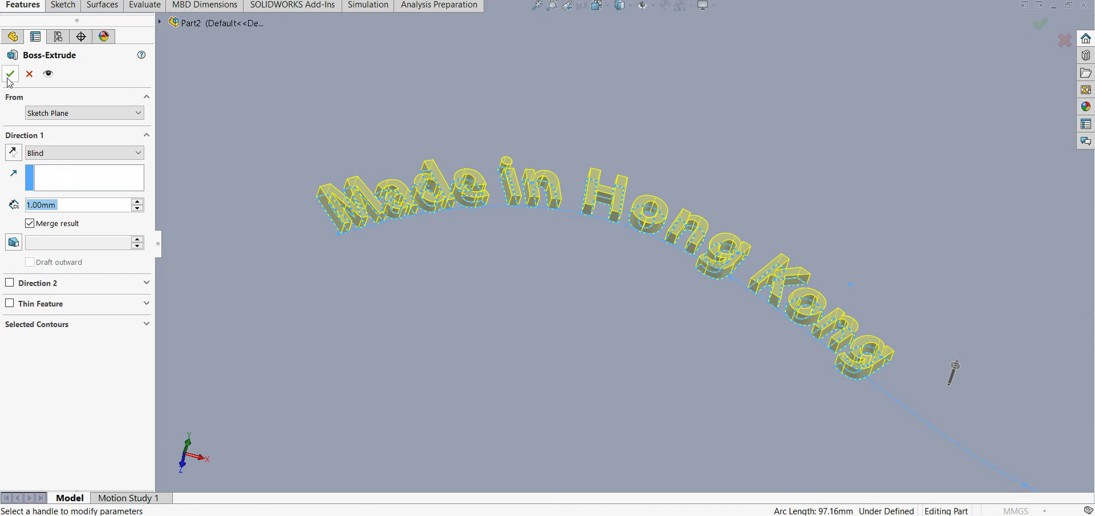
pyautogui.click(11, 76)
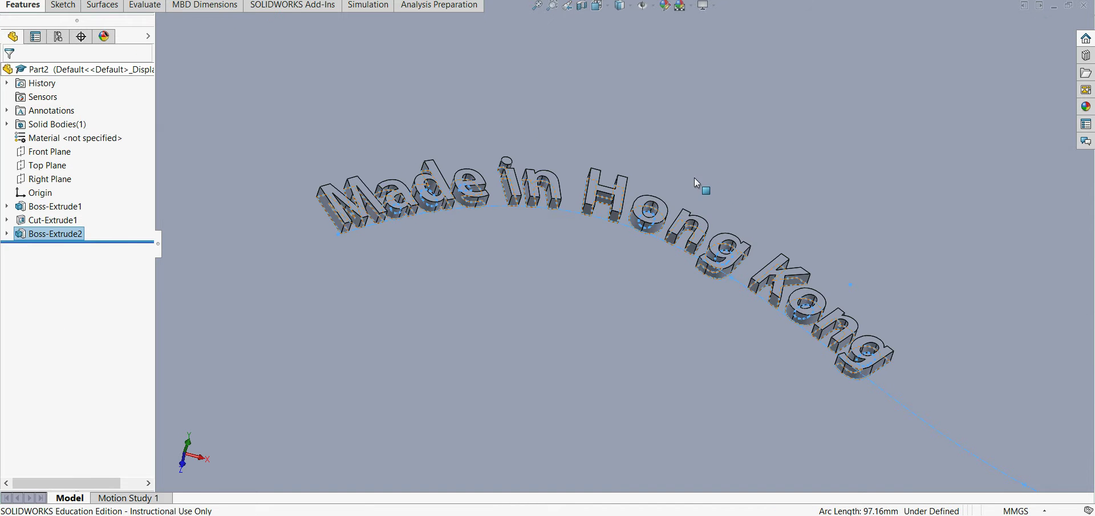
pyautogui.scroll(-2, 713, 189)
pyautogui.scroll(-2, 718, 191)
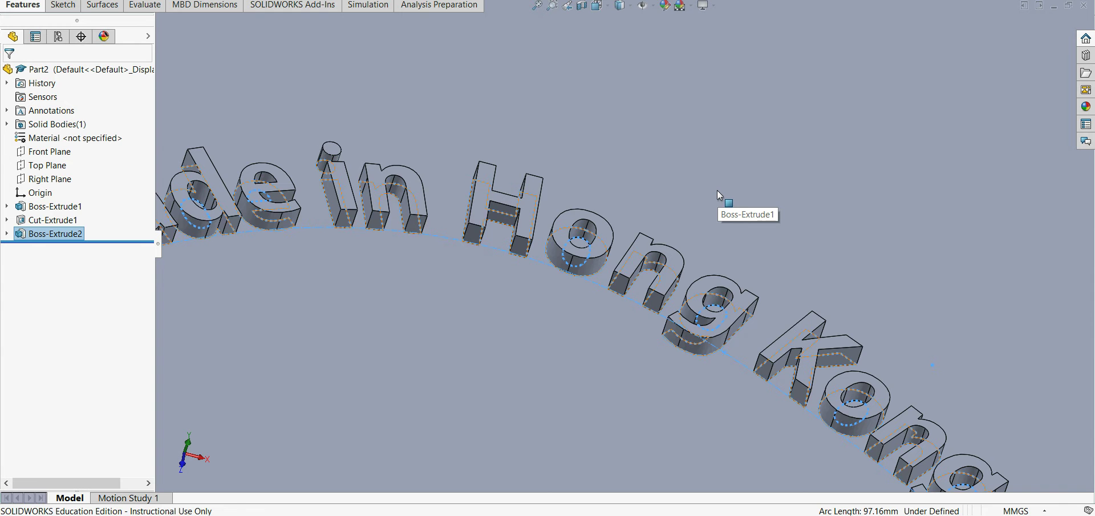
pyautogui.scroll(2, 717, 190)
pyautogui.scroll(2, 717, 190)
pyautogui.scroll(2, 717, 190)
pyautogui.scroll(2, 717, 190)
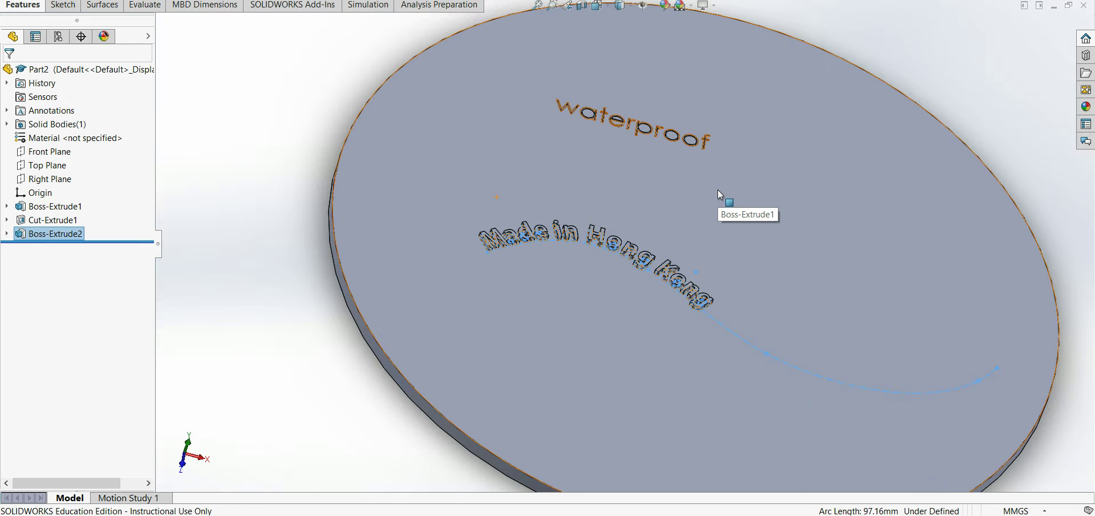
pyautogui.scroll(2, 720, 187)
pyautogui.moveTo(720, 186); pyautogui.dragTo(679, 215, button='middle')
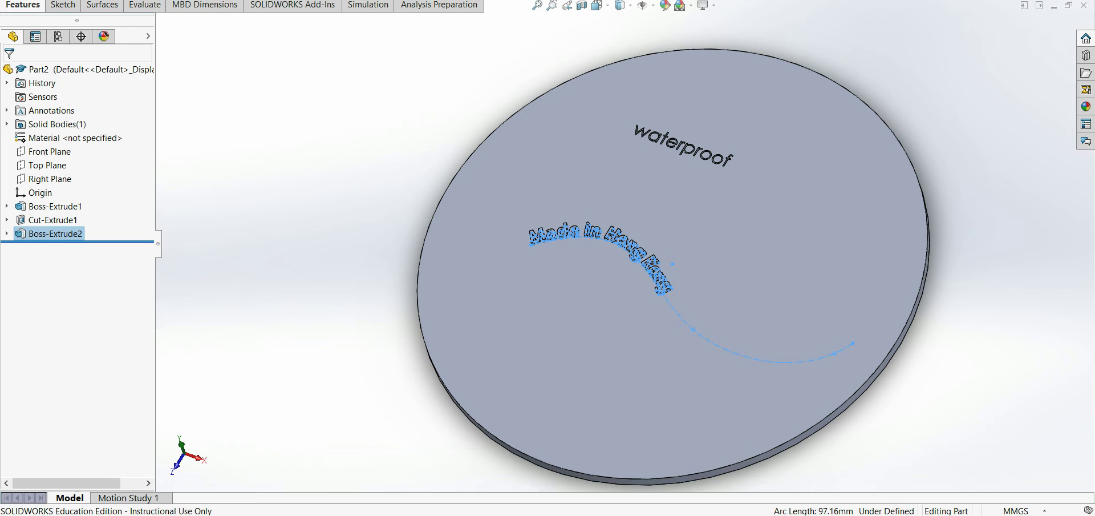
pyautogui.rightClick(539, 513)
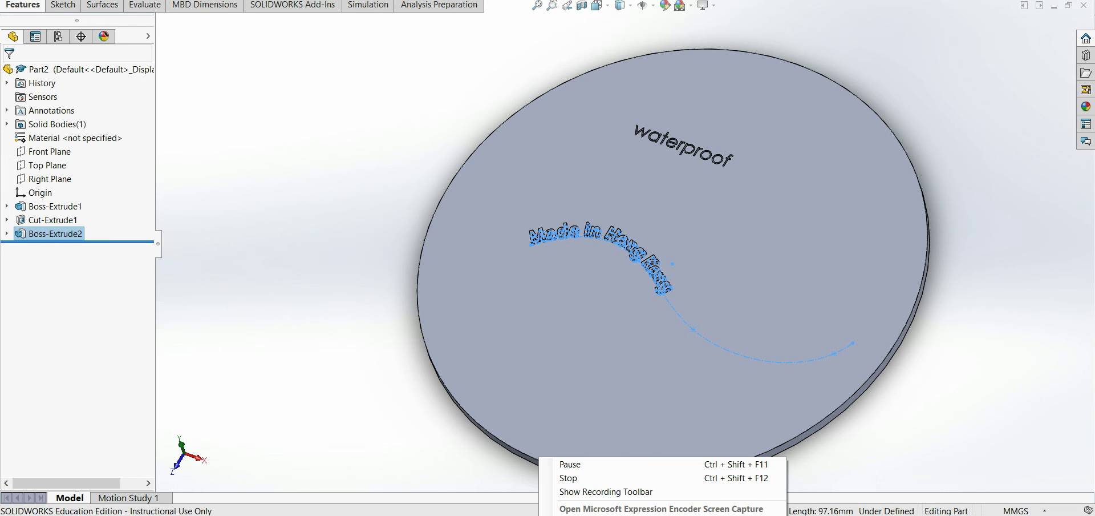